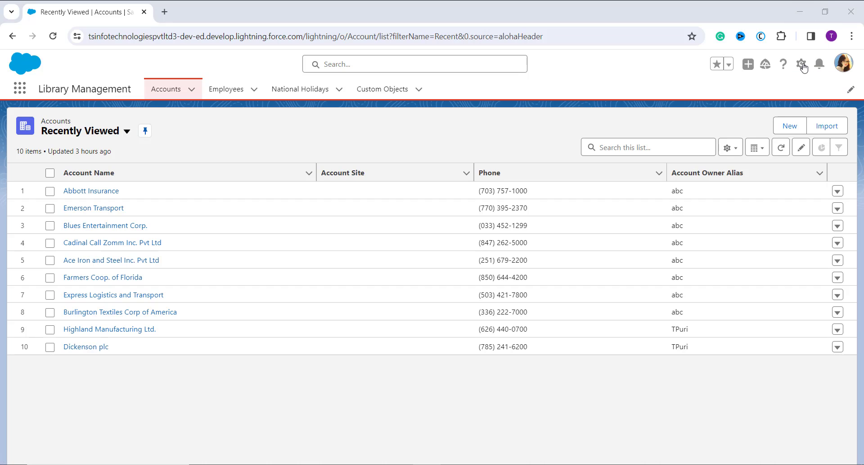
- Go to the Object Manager in Setup, search for "product" and open the Product object
click(801, 65)
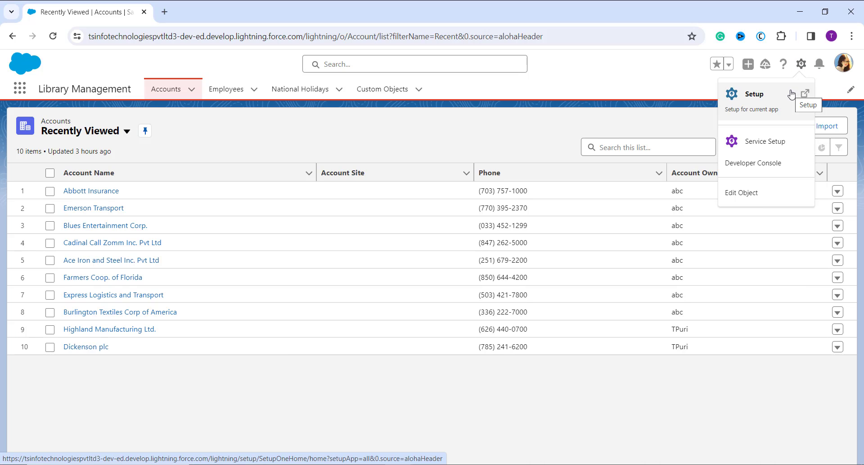
click(791, 94)
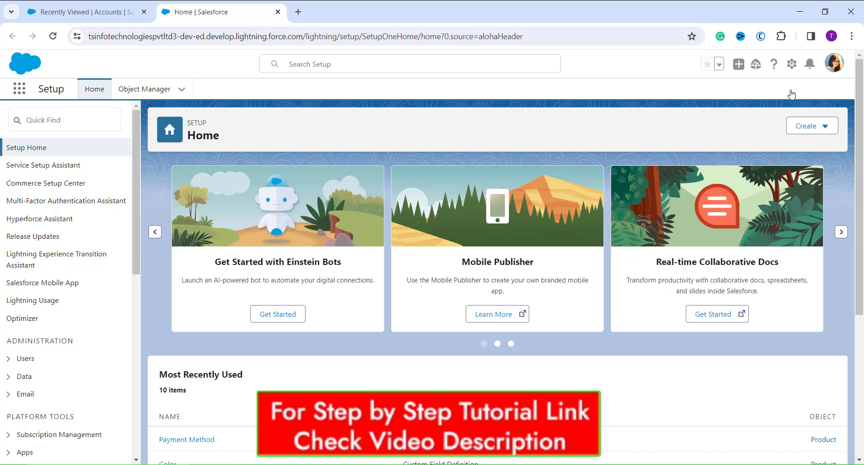
click(171, 90)
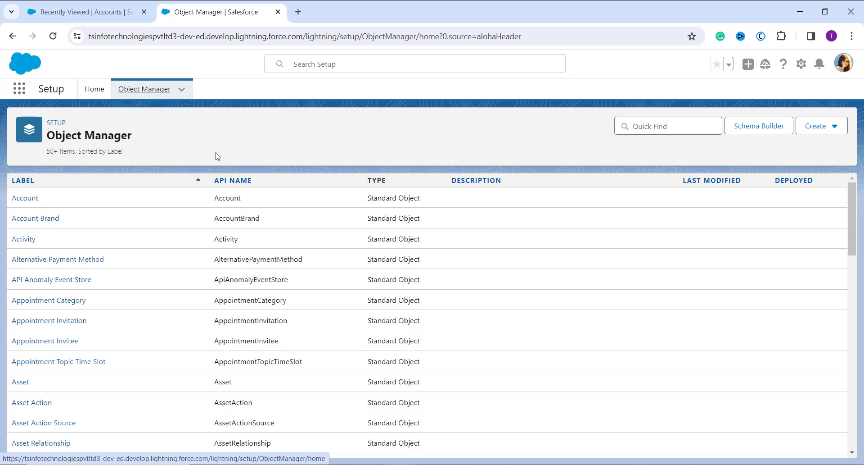
scroll(450, 225, down, 2)
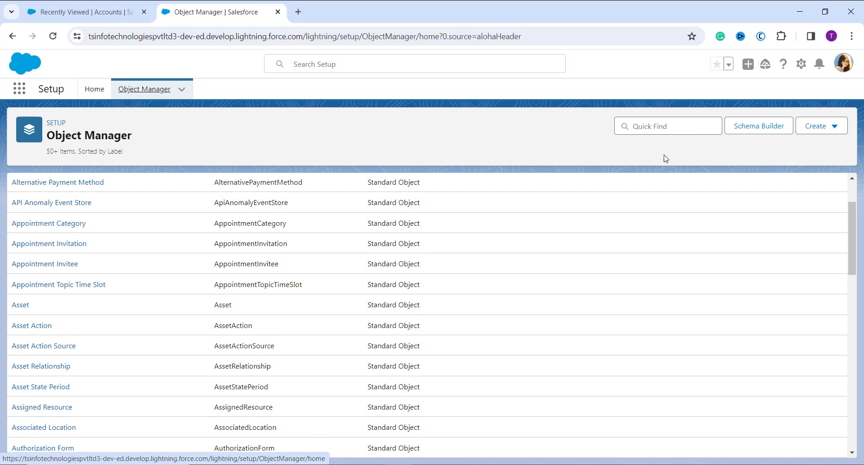
click(676, 131)
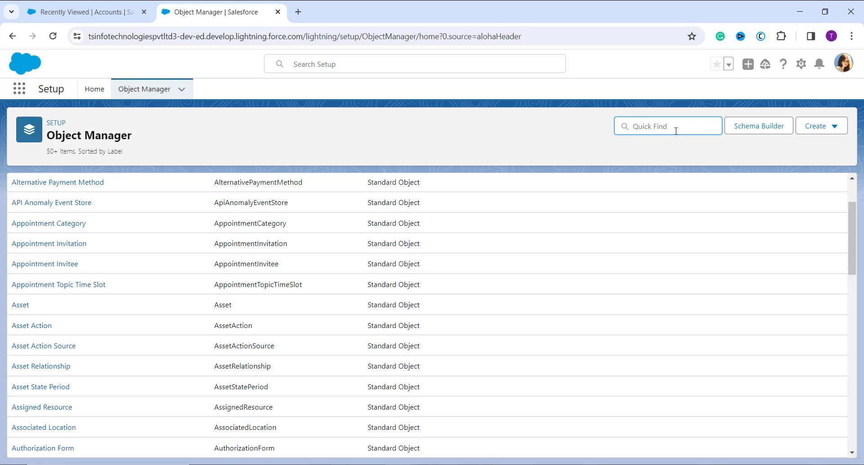
text(product)
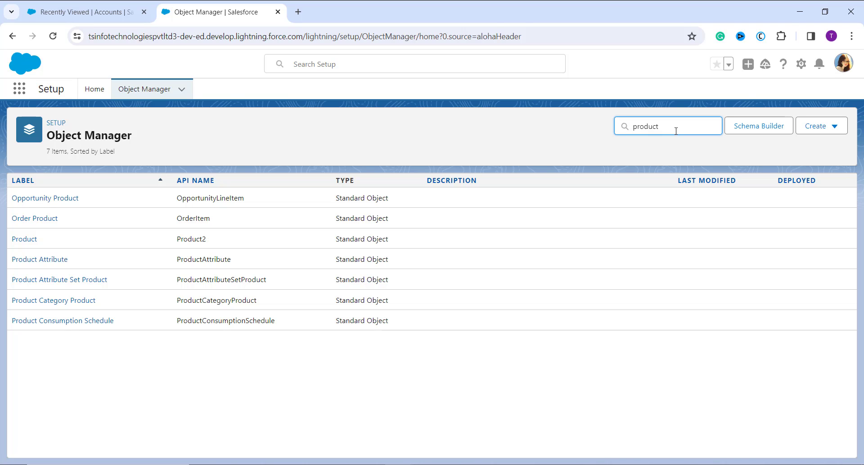
click(23, 241)
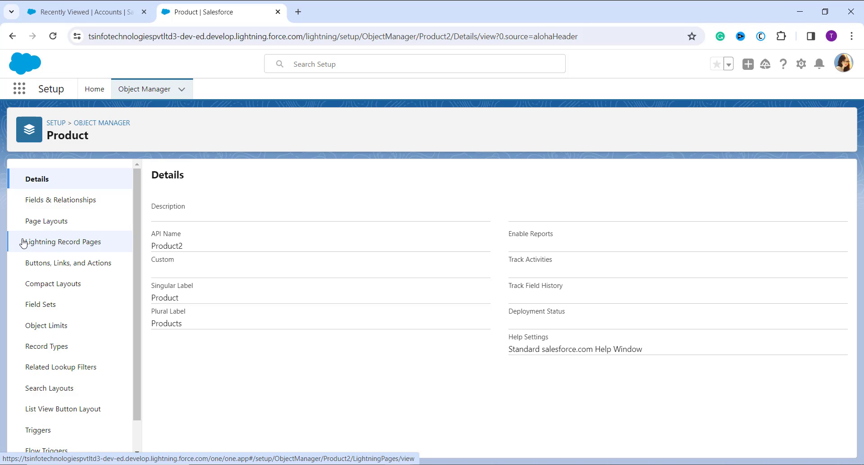
- Open the Payment Method custom field from the Product object's fields and relationships
click(91, 209)
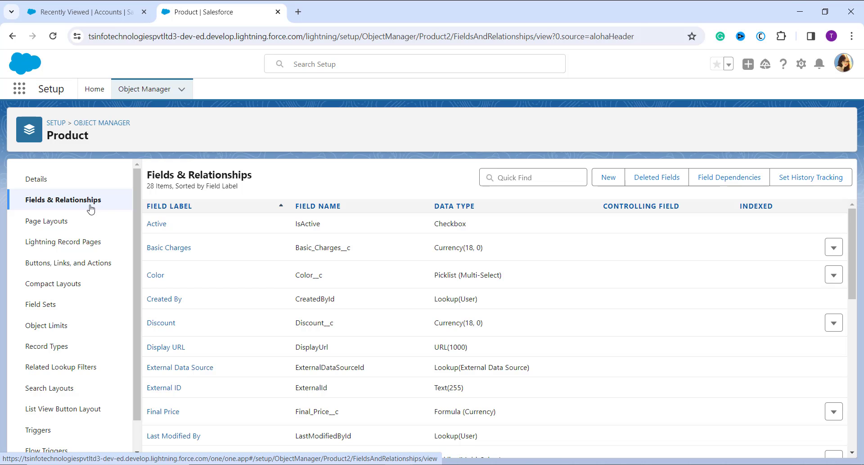
scroll(360, 257, down, 5)
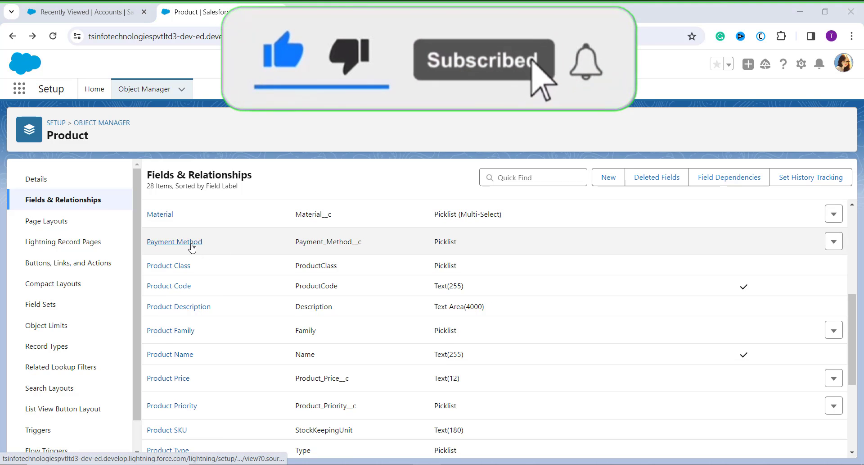
click(192, 245)
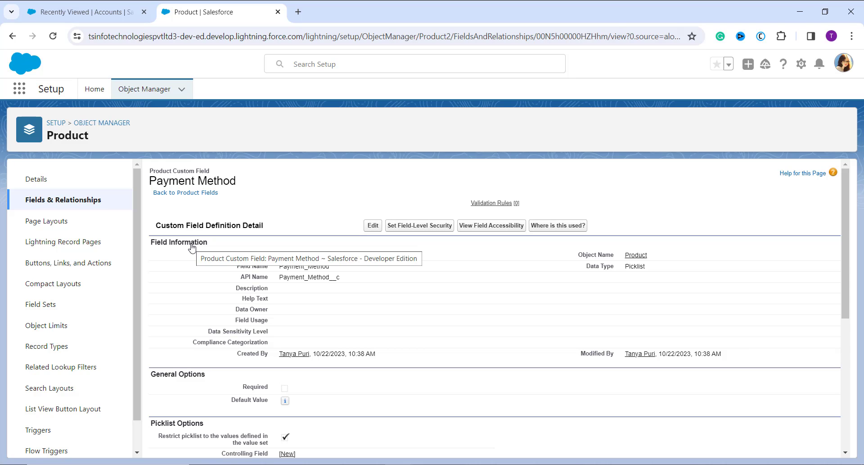
- Activate the inactive picklist value Cheque of the Payment Method field and review the field's values
scroll(297, 274, down, 6)
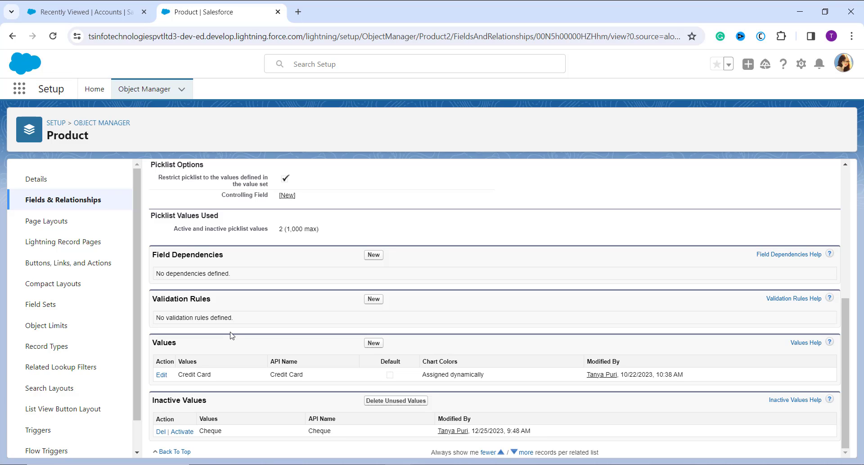
click(186, 432)
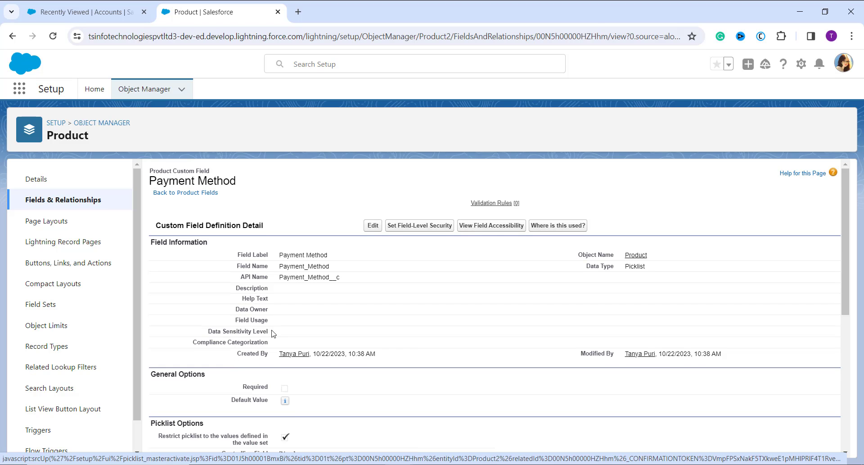
scroll(273, 333, down, 6)
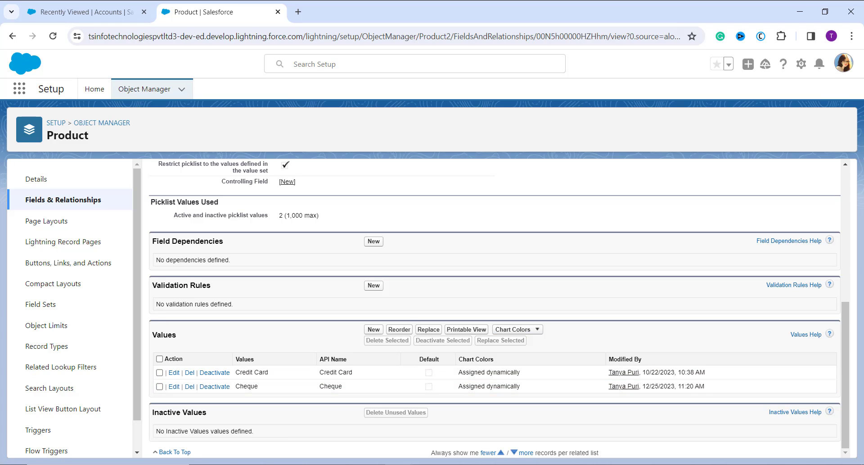
- Switch to Salesforce Classic and open its Setup home page
click(843, 63)
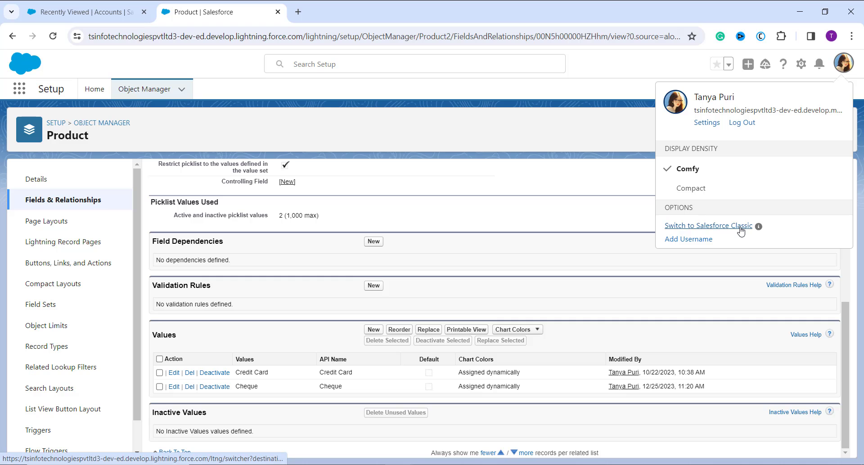
click(741, 226)
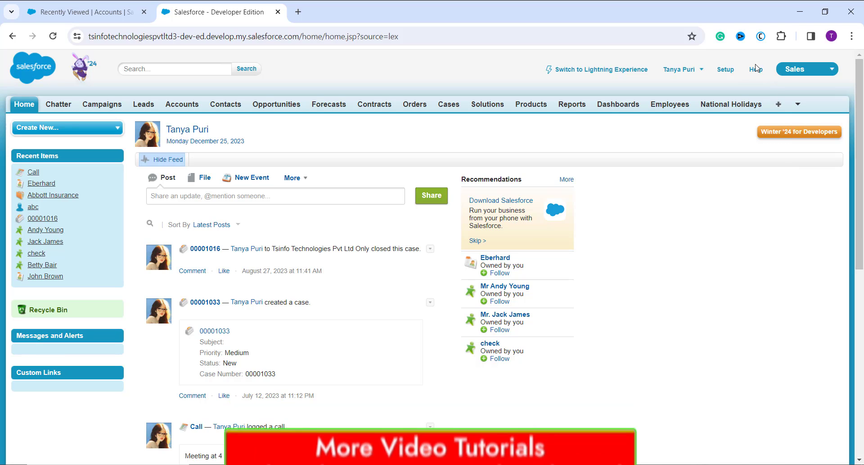
click(726, 70)
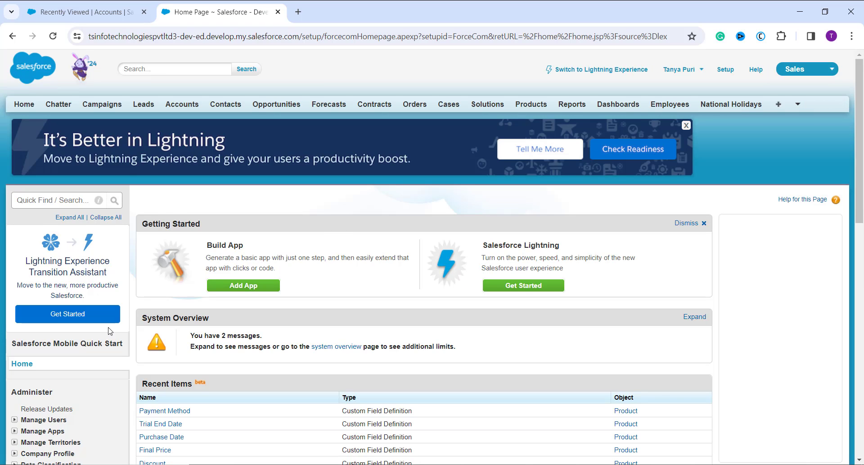
- Open the field list of the Leads object among the Customize settings in Setup
scroll(111, 327, down, 6)
scroll(110, 325, down, 7)
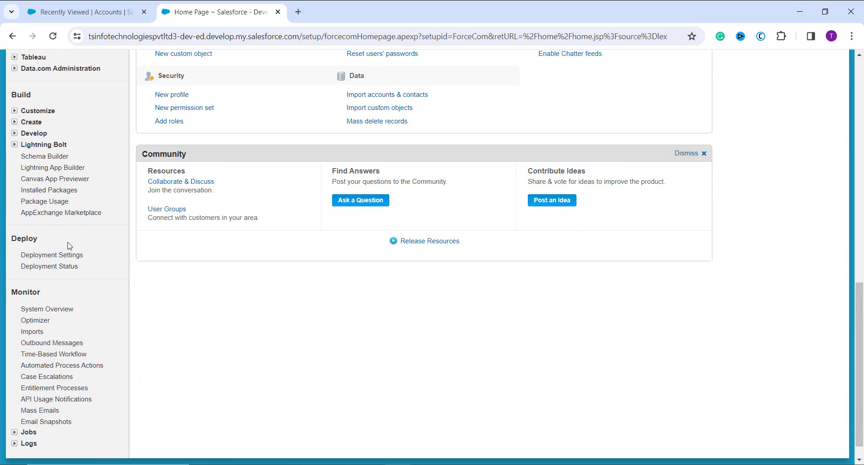
click(15, 111)
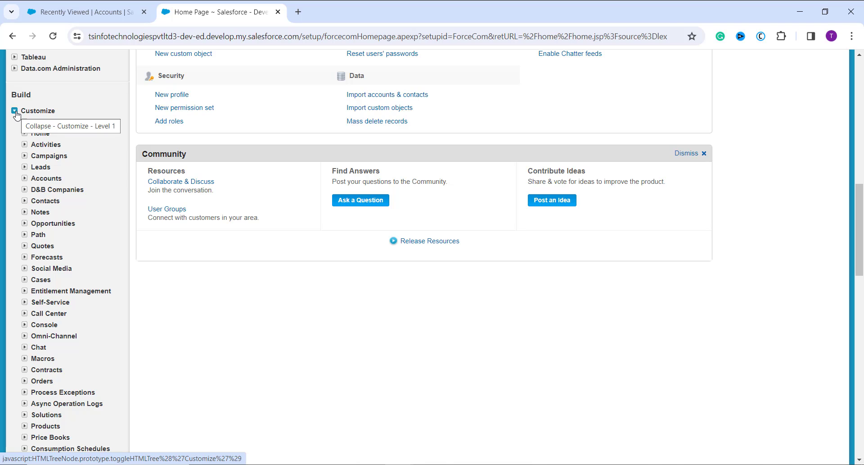
click(25, 167)
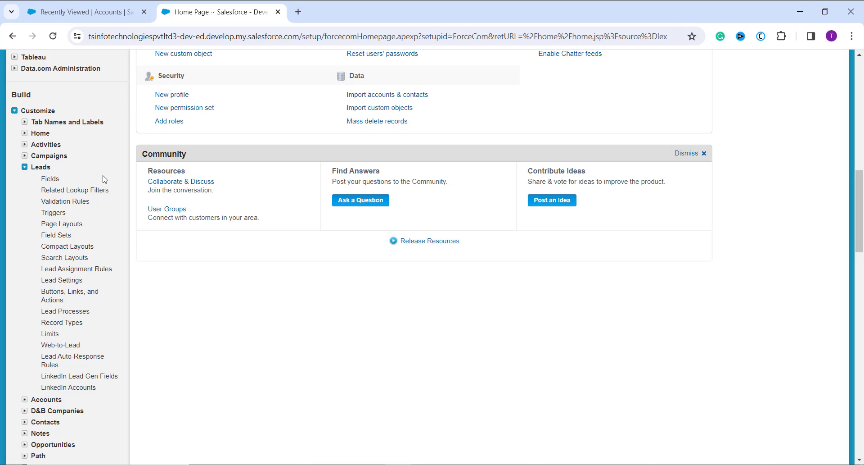
click(51, 180)
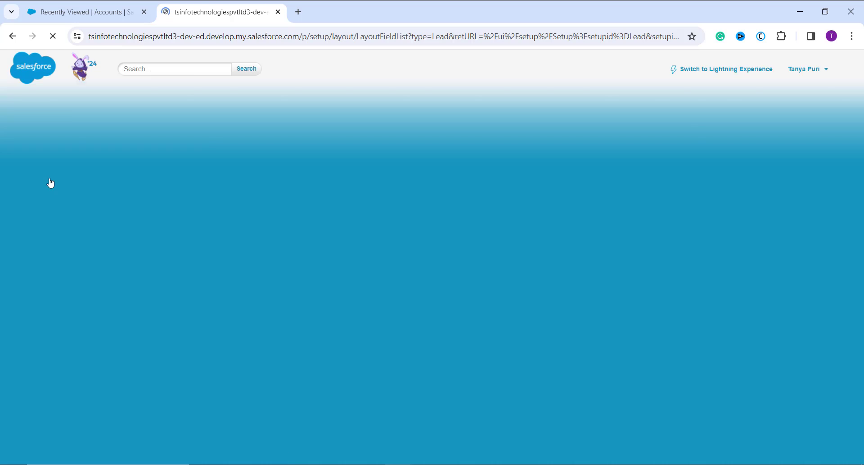
- Look through the Lead standard and custom fields and open the Lead Source picklist field
scroll(293, 266, down, 2)
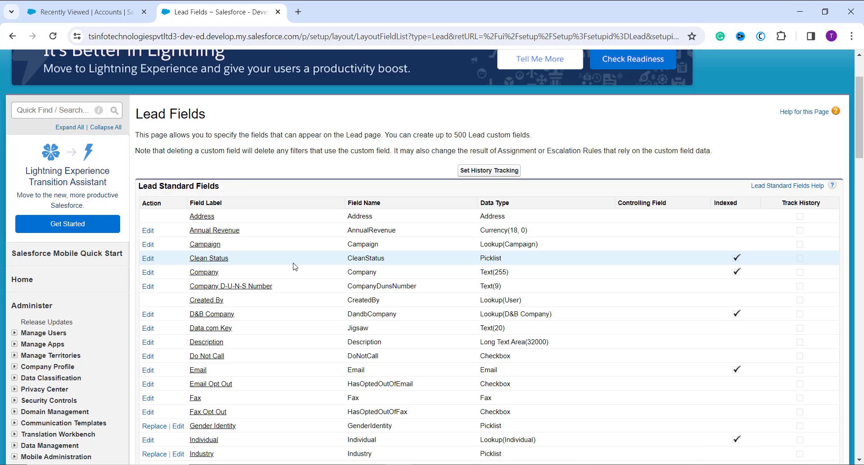
scroll(294, 266, down, 10)
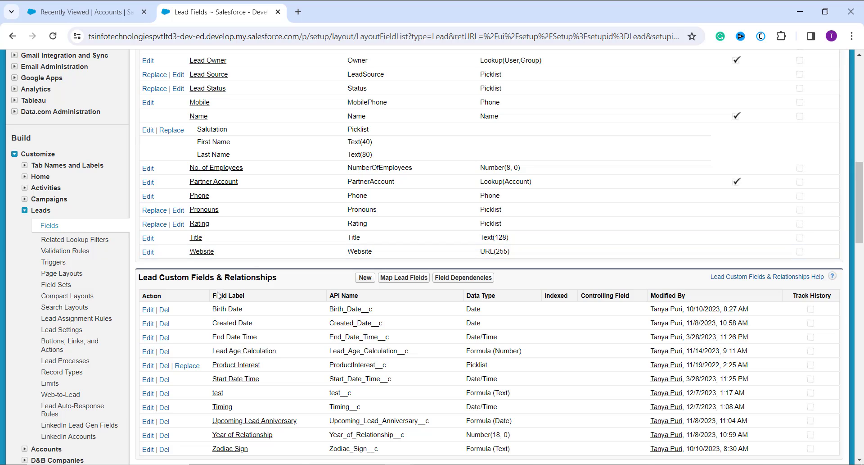
scroll(219, 293, down, 2)
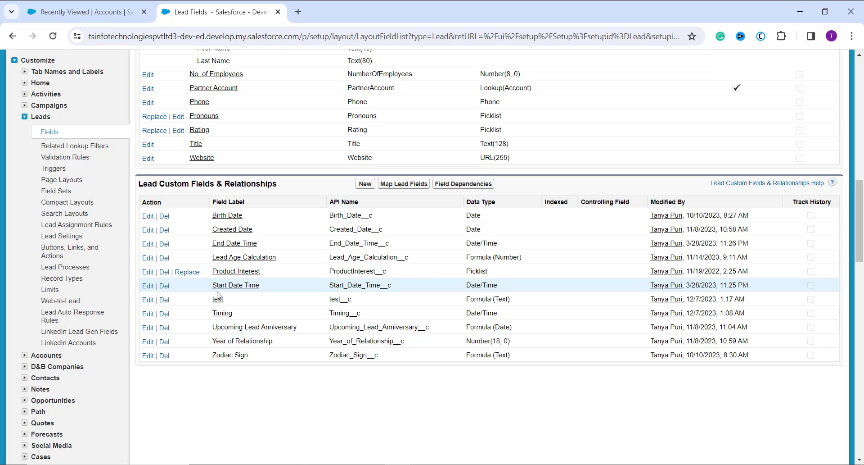
scroll(254, 270, up, 3)
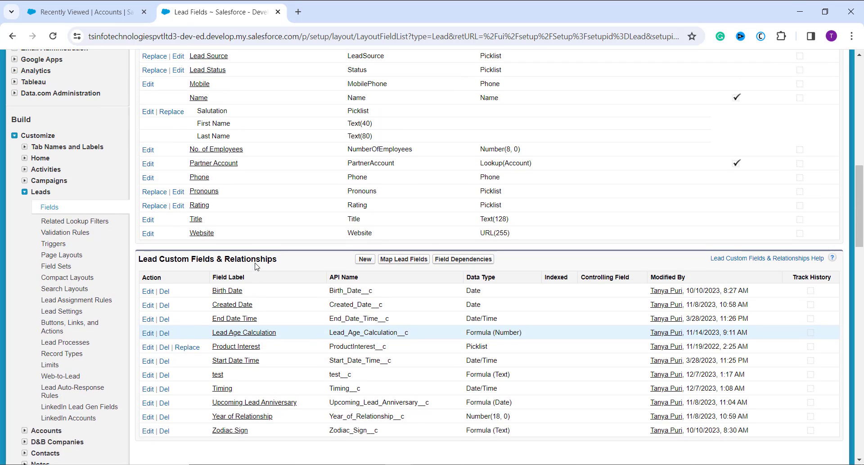
scroll(255, 265, up, 1)
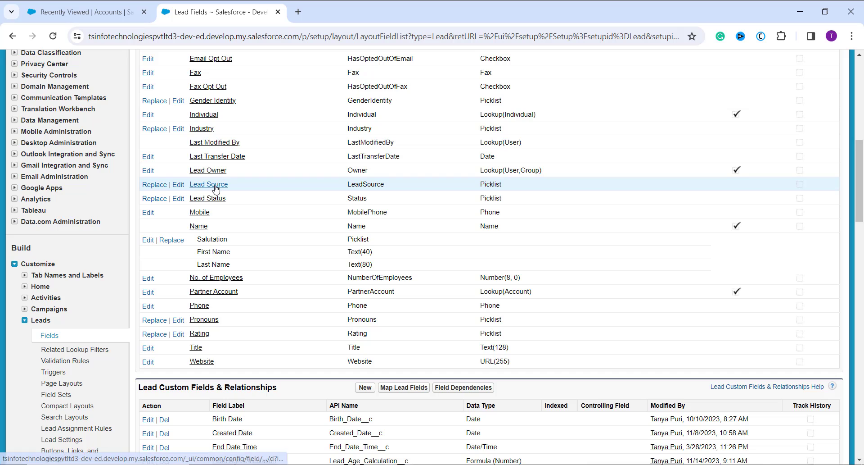
scroll(216, 190, up, 1)
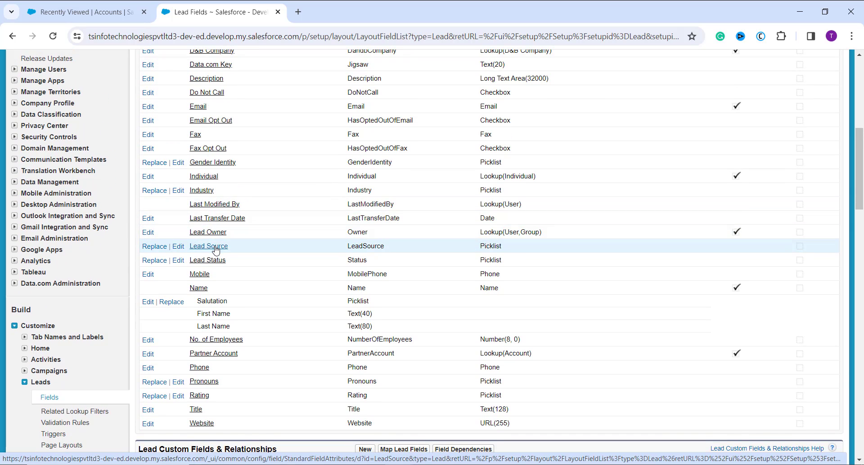
click(209, 246)
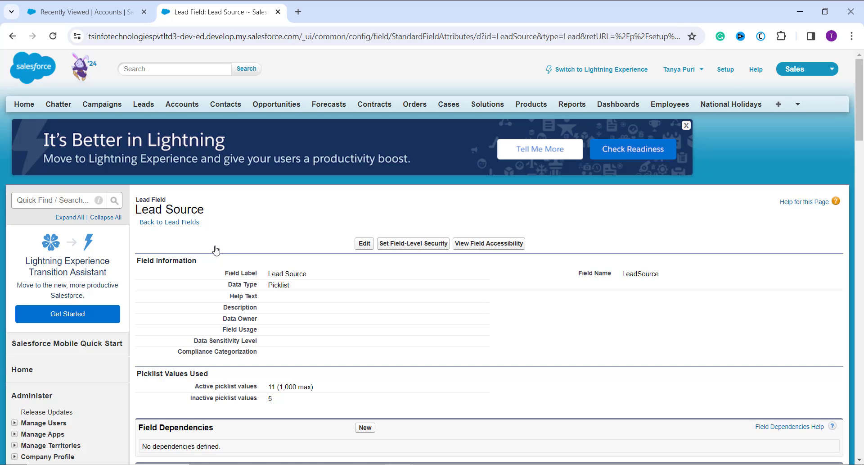
- Activate the inactive value Employee Referral of the Lead Source picklist and review its active and inactive values
scroll(216, 250, down, 11)
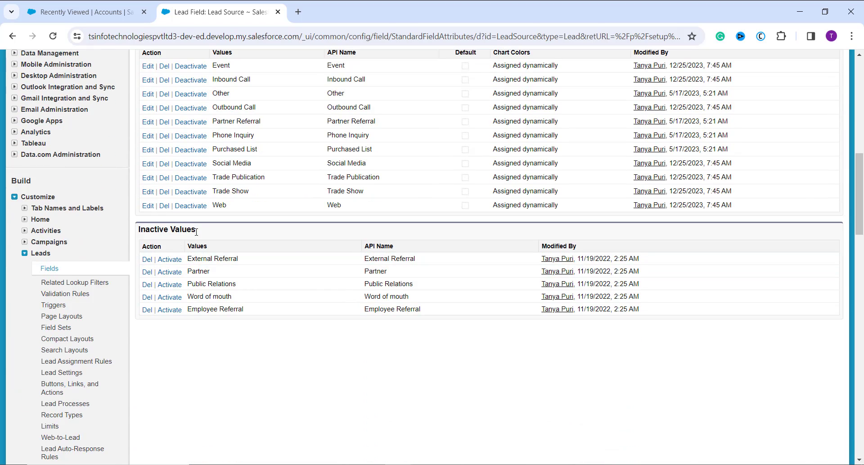
scroll(196, 231, up, 1)
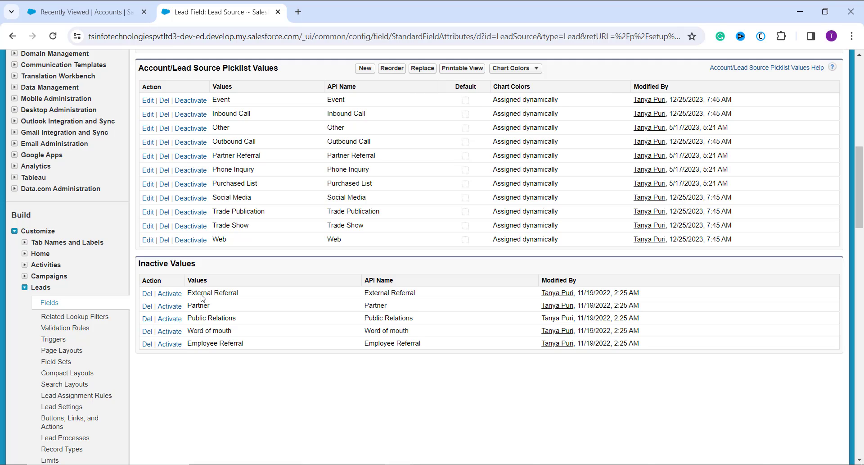
click(169, 344)
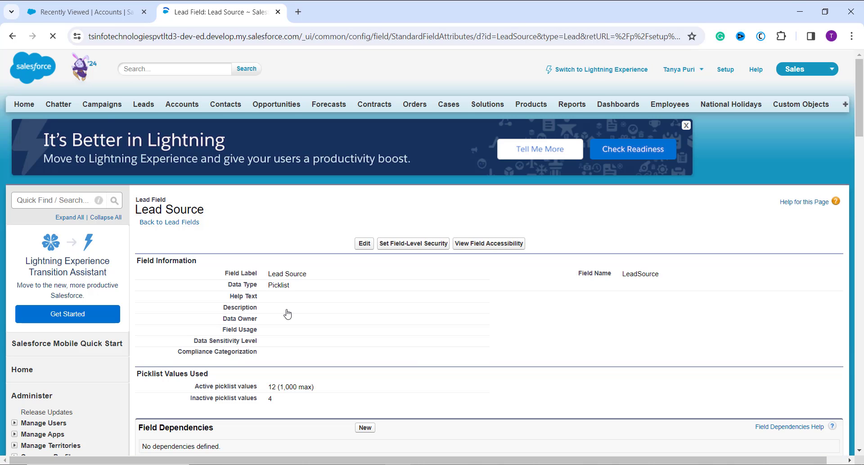
scroll(288, 313, down, 9)
scroll(288, 312, down, 2)
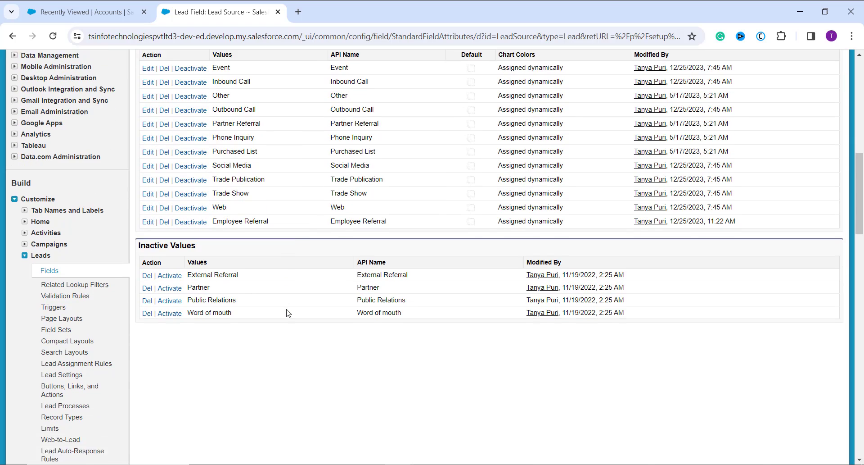
scroll(288, 313, up, 3)
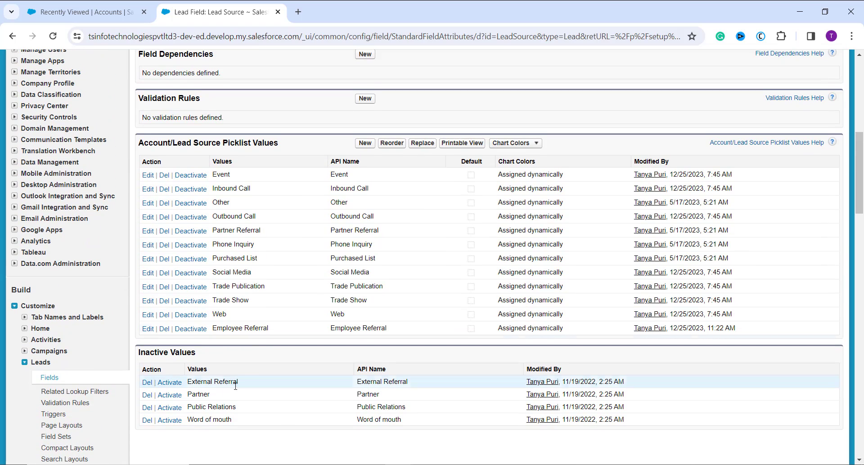